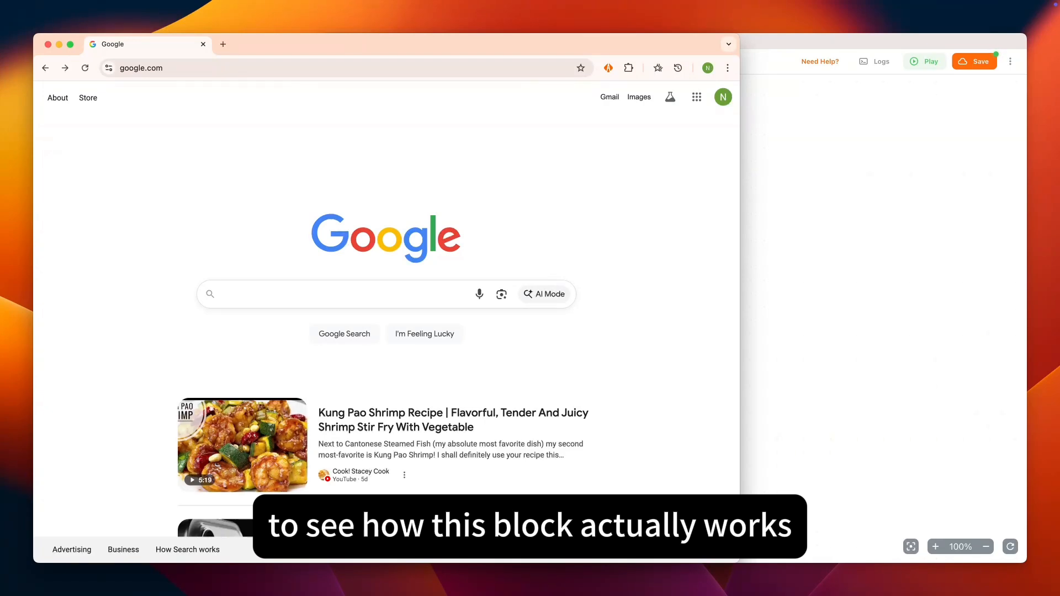
# Enter "Tapicker" in the Google search field.
pyautogui.click(386, 298)
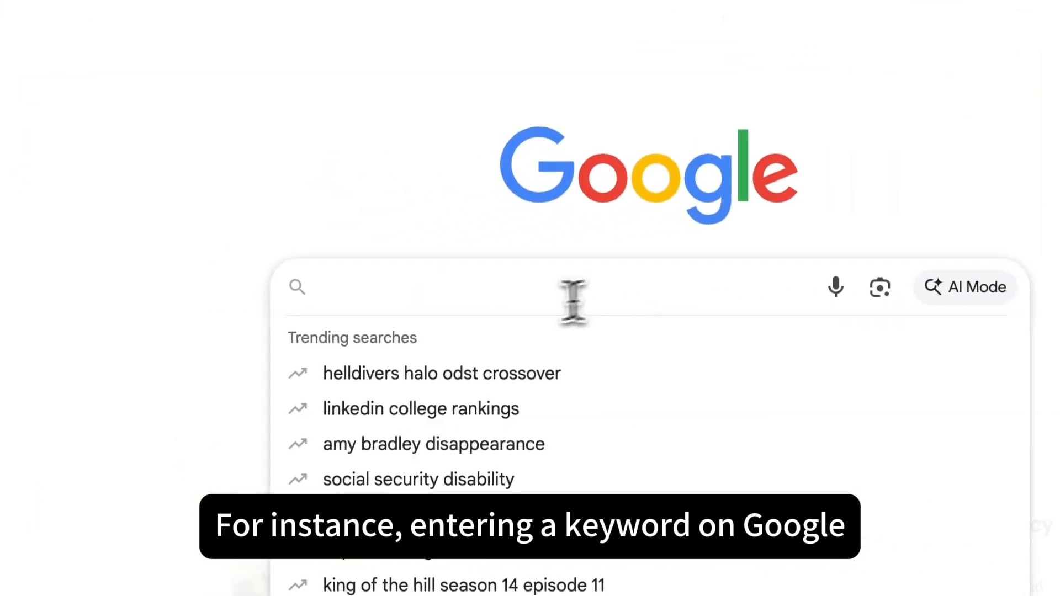
pyautogui.write('Ta')
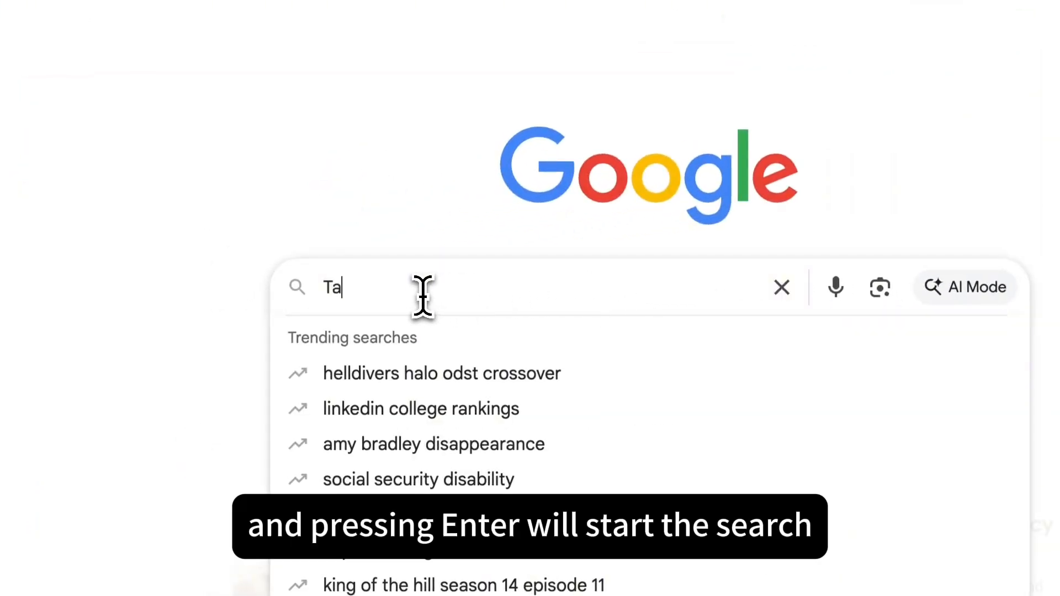
pyautogui.write('picker')
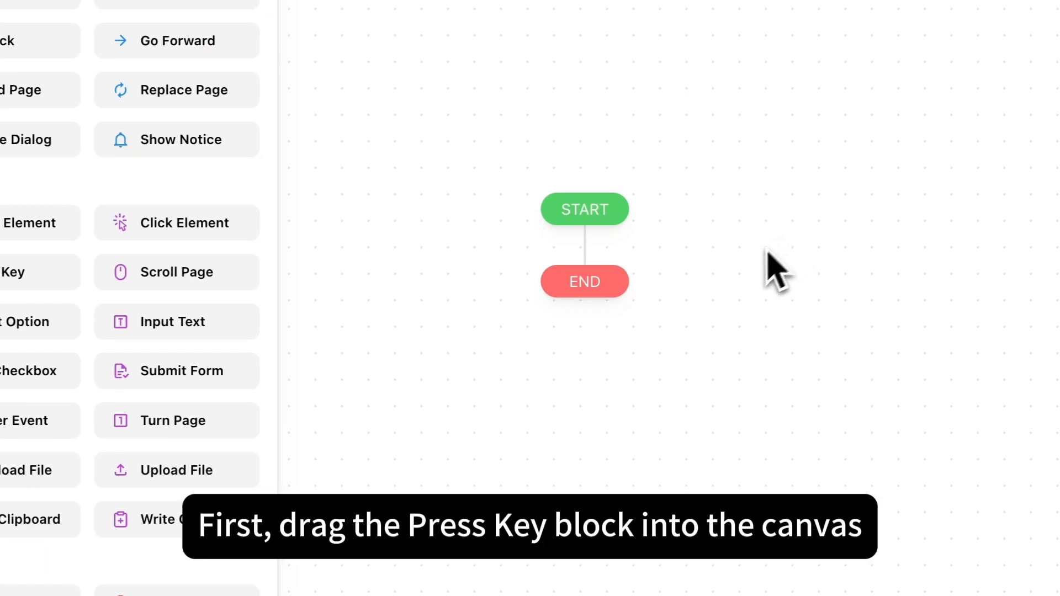
# Add a Press Key block between START and END in the Tapicker workflow and open its settings.
pyautogui.moveTo(25, 276); pyautogui.dragTo(577, 304)
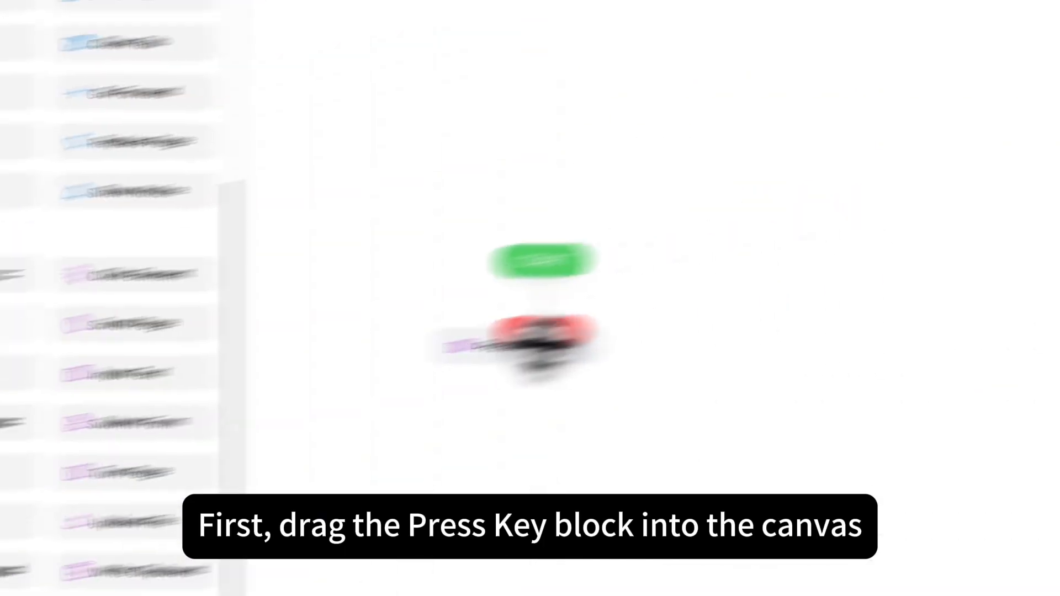
pyautogui.moveTo(538, 351); pyautogui.dragTo(321, 355)
pyautogui.click(296, 351)
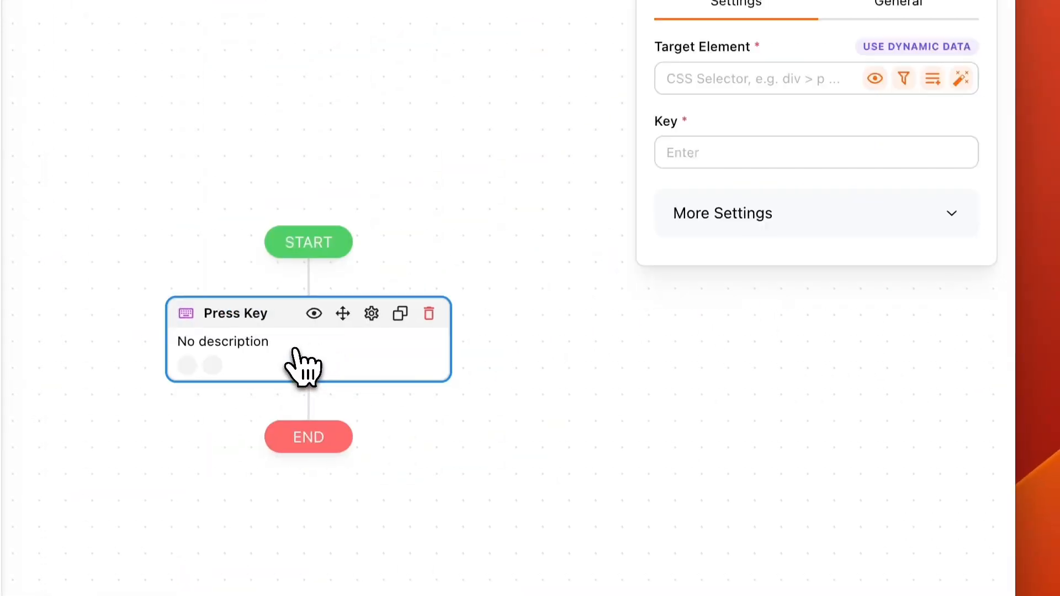
# Pick the Google search box, textarea[name="q"], as the Press Key block's target element and set its key to Enter.
pyautogui.click(769, 238)
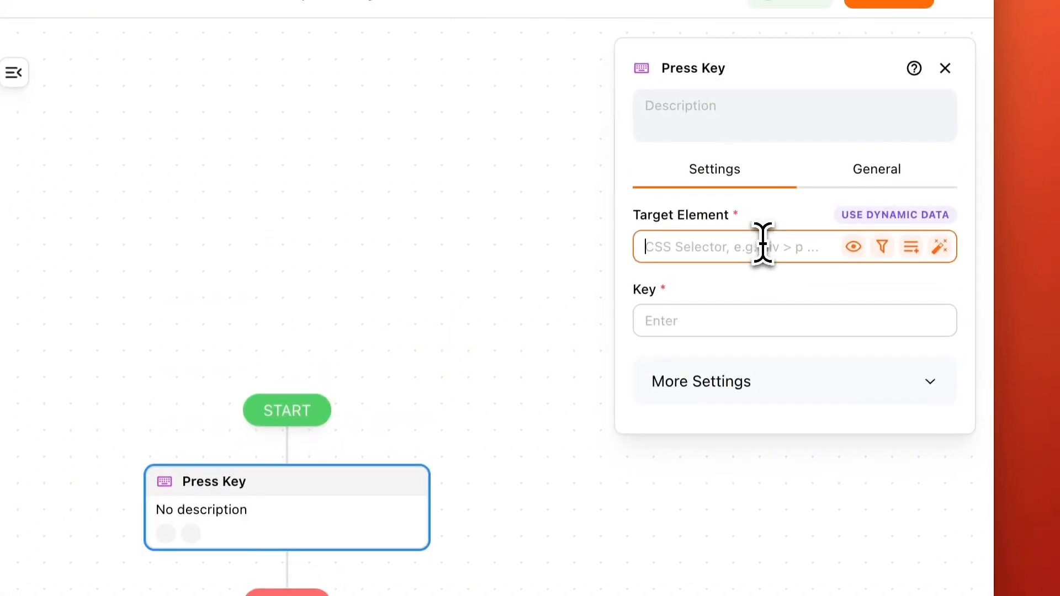
pyautogui.click(941, 248)
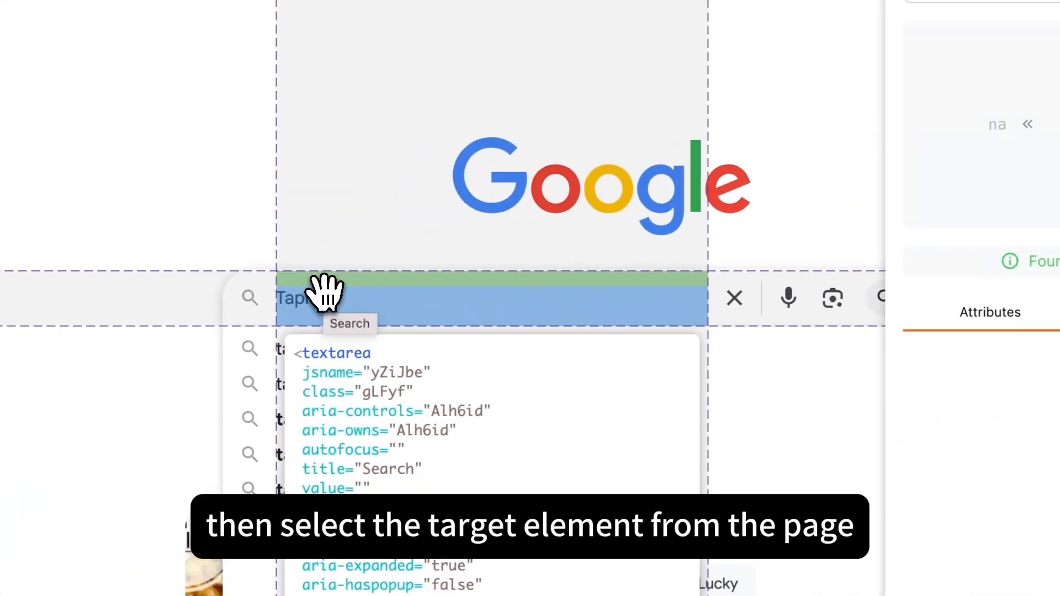
pyautogui.click(326, 292)
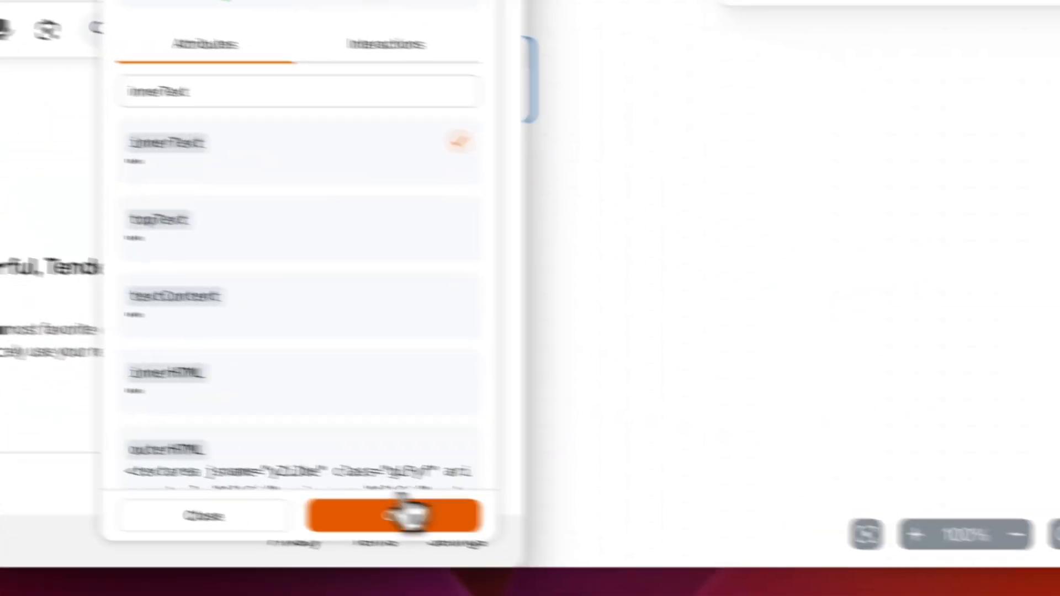
pyautogui.click(400, 519)
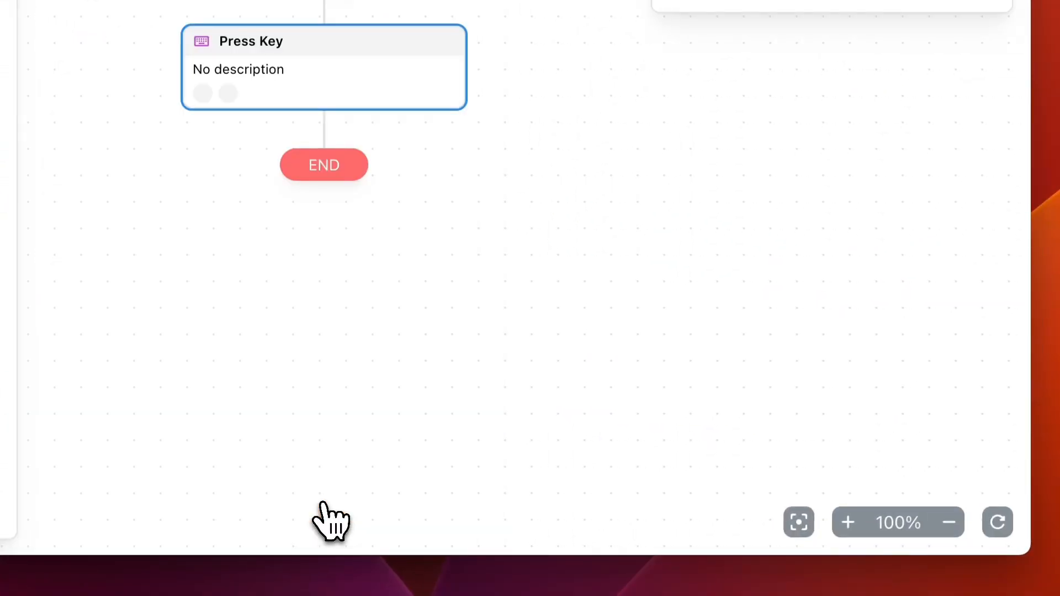
pyautogui.click(747, 230)
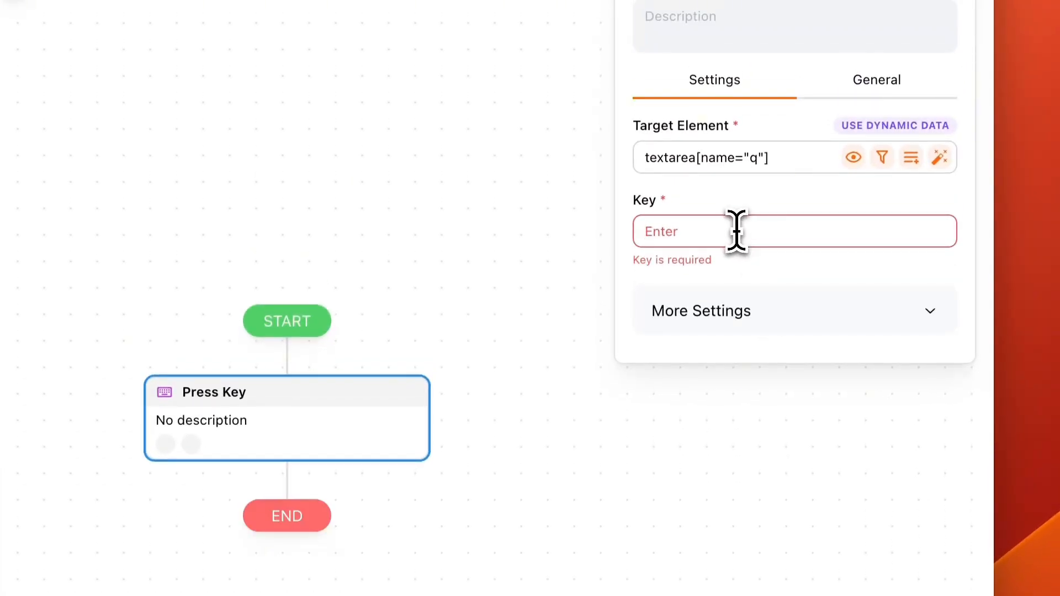
pyautogui.write('Enter')
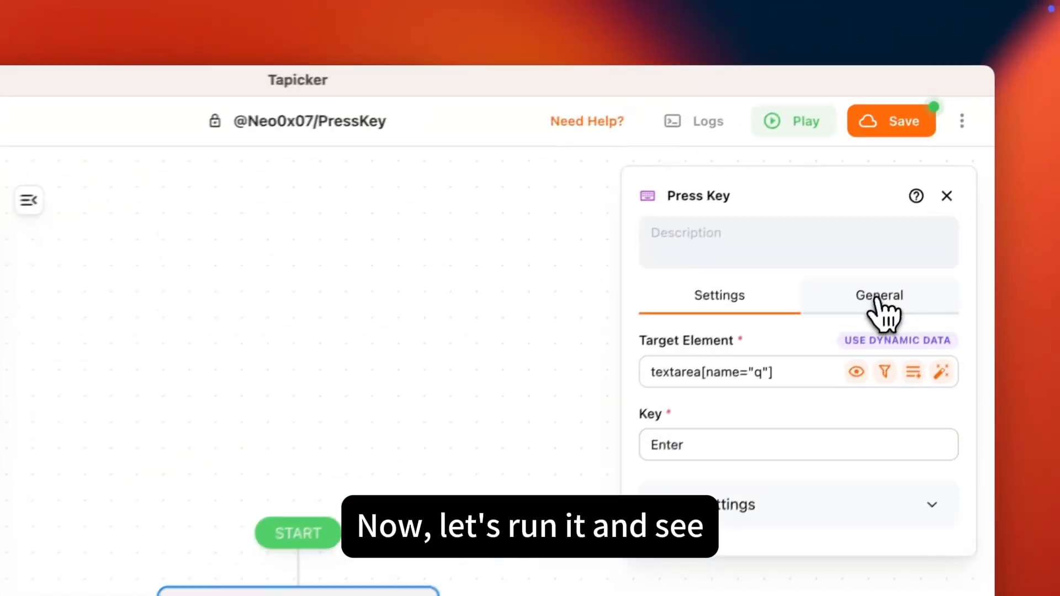
# Set the Press Key block's minimum wait time to 3 seconds and run the workflow.
pyautogui.click(970, 157)
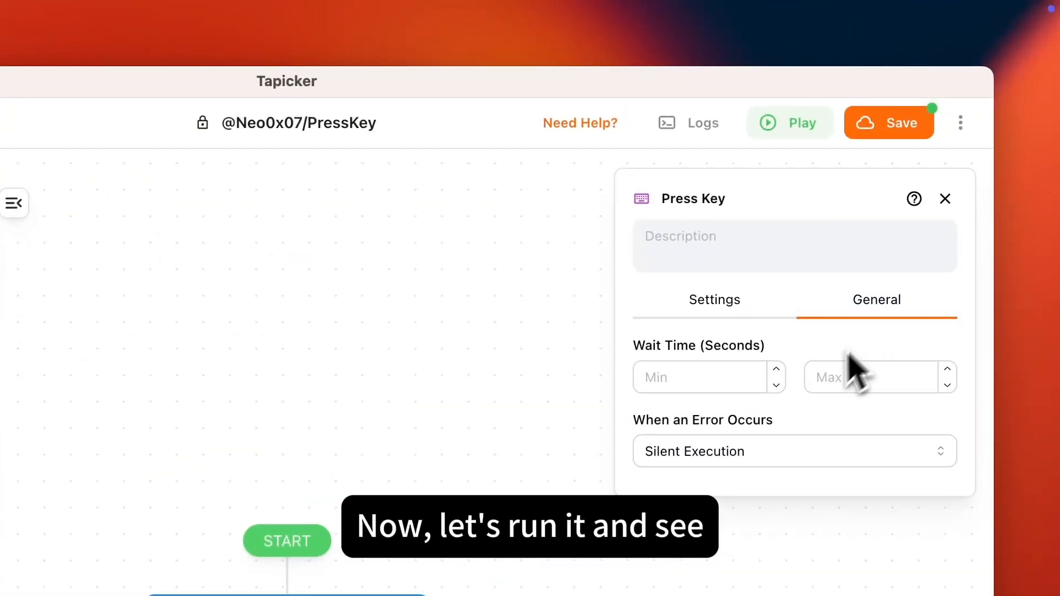
pyautogui.click(877, 191)
pyautogui.write('3')
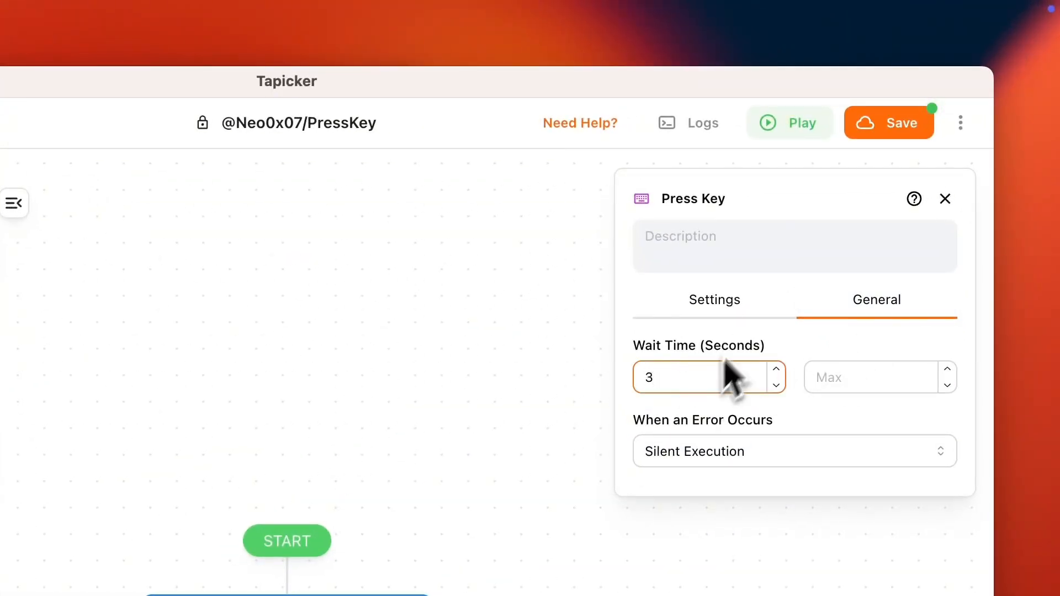
pyautogui.click(786, 126)
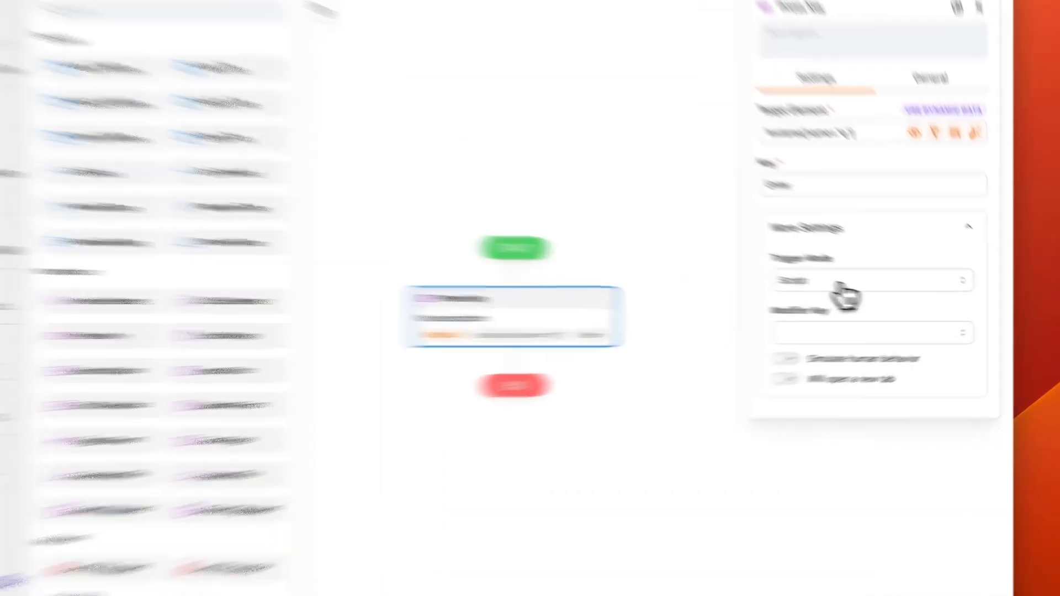
# Examine the Press Key block's Trigger Mode, Modifier Key and Simulate human behavior options.
pyautogui.click(841, 283)
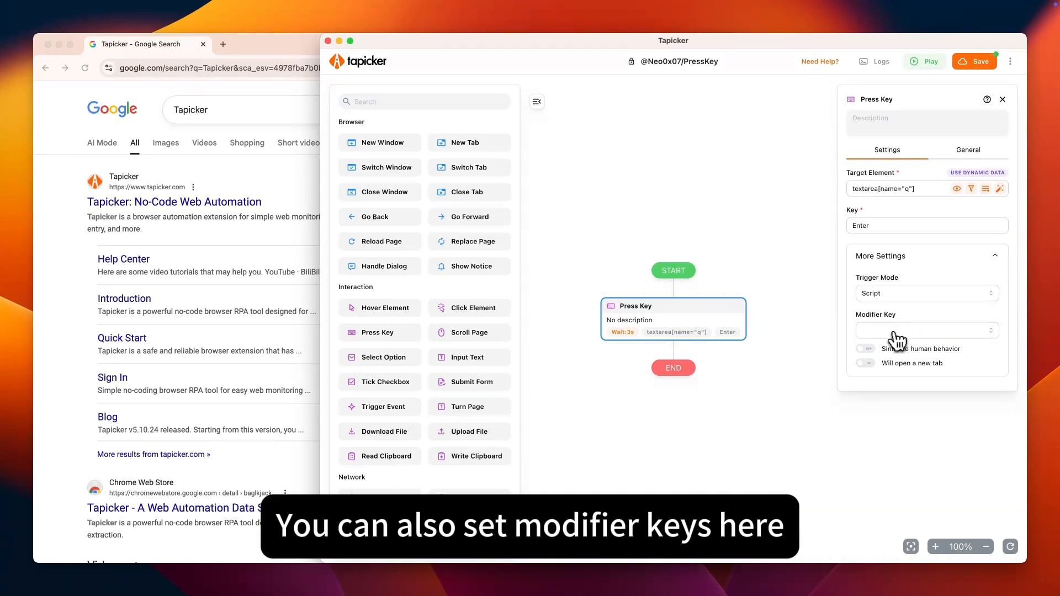
pyautogui.click(906, 331)
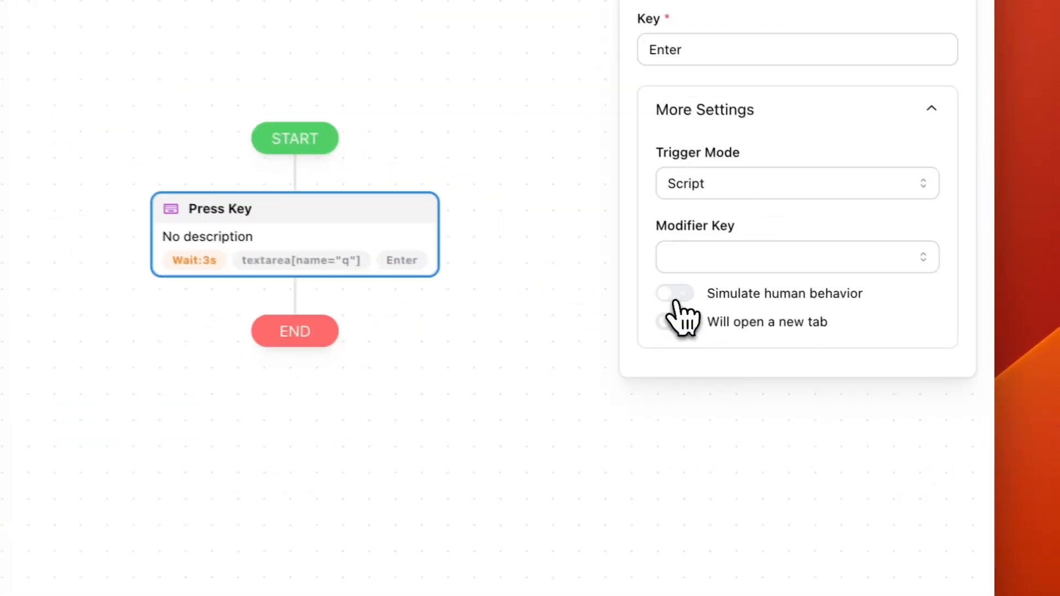
pyautogui.click(675, 294)
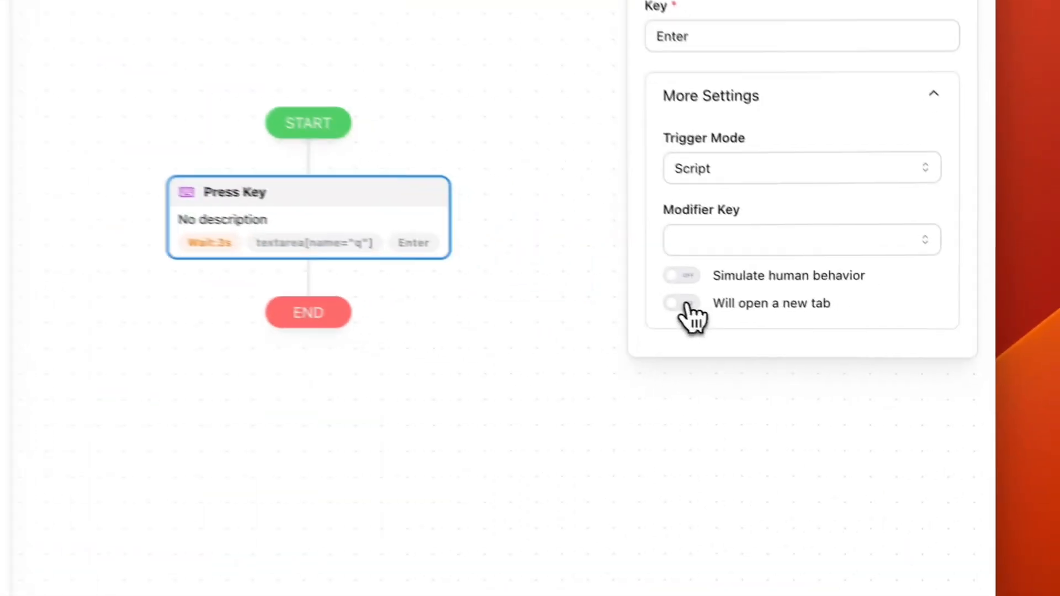
# Enable "Will open a new tab" for the Press Key block and place a Sleep block inside it.
pyautogui.click(684, 303)
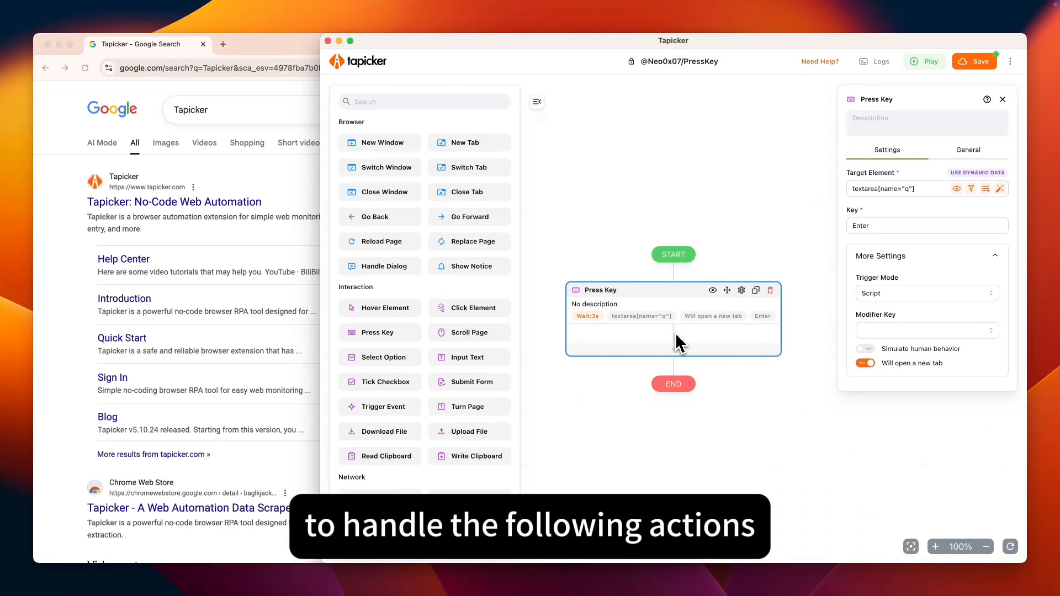
pyautogui.scroll(5, 474, 301)
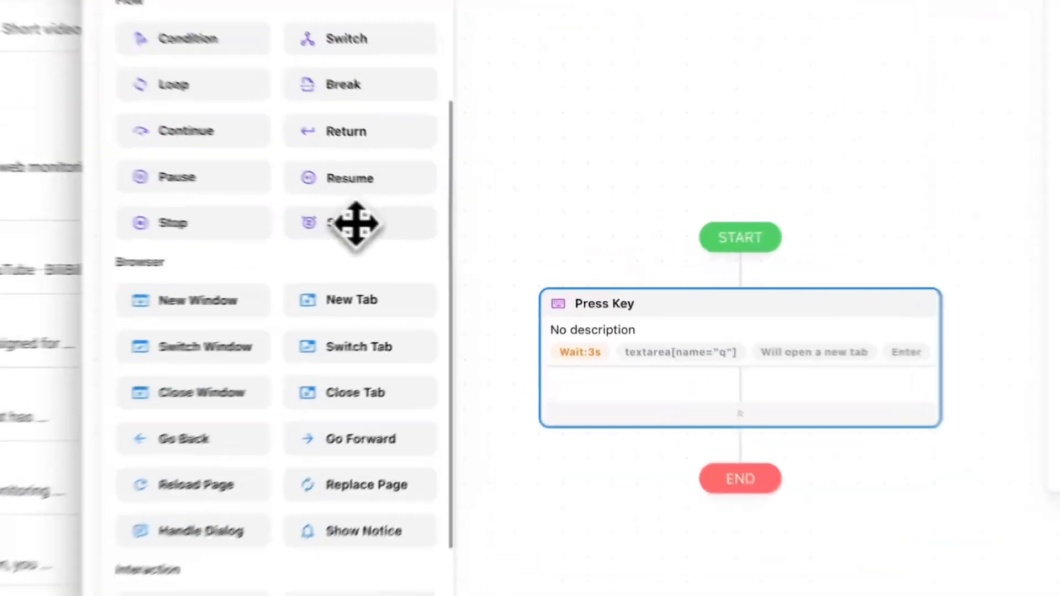
pyautogui.moveTo(466, 246); pyautogui.dragTo(662, 330)
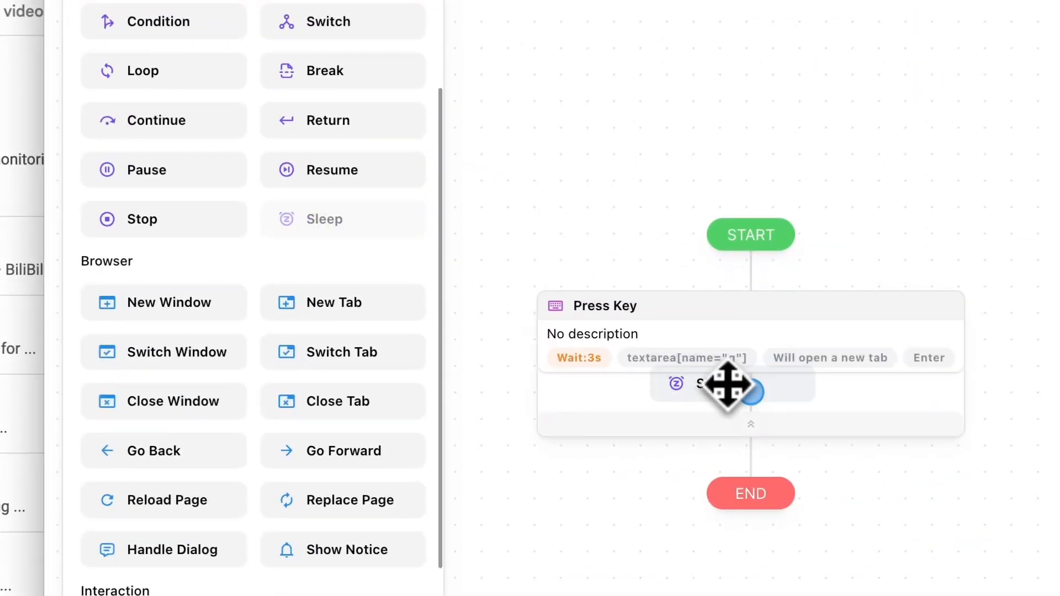
pyautogui.moveTo(728, 384); pyautogui.dragTo(729, 386)
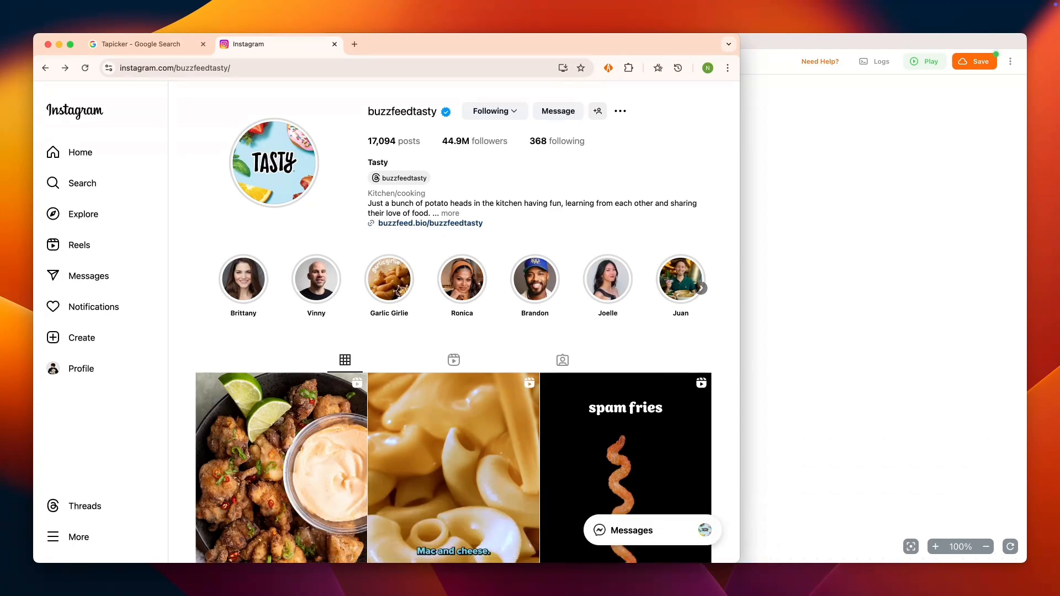
# Open the first story highlight on the buzzfeedtasty Instagram profile, advance through three more highlights, and exit the viewer.
pyautogui.click(251, 288)
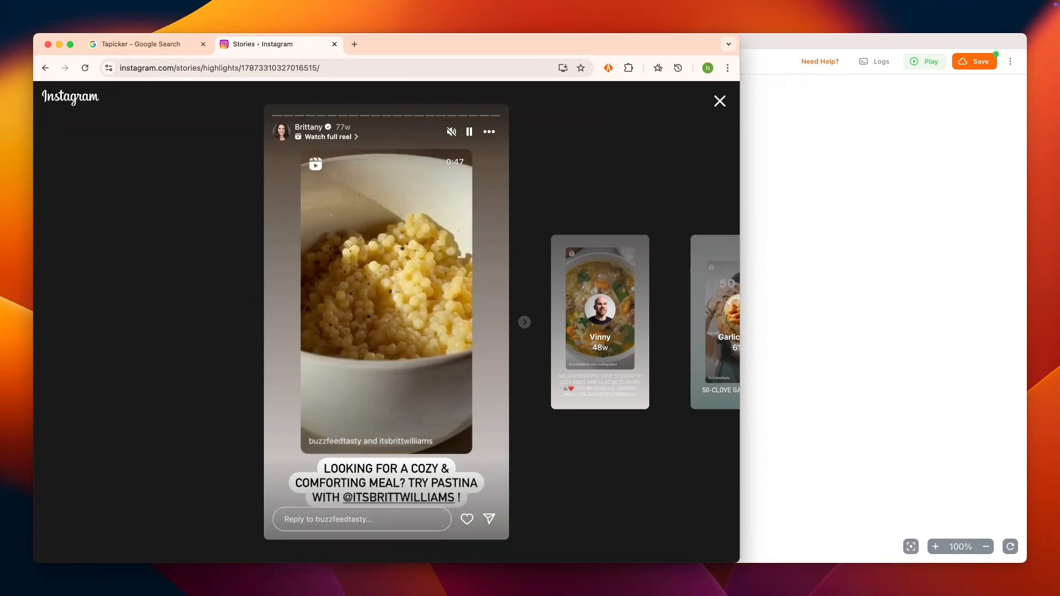
pyautogui.press('Right')
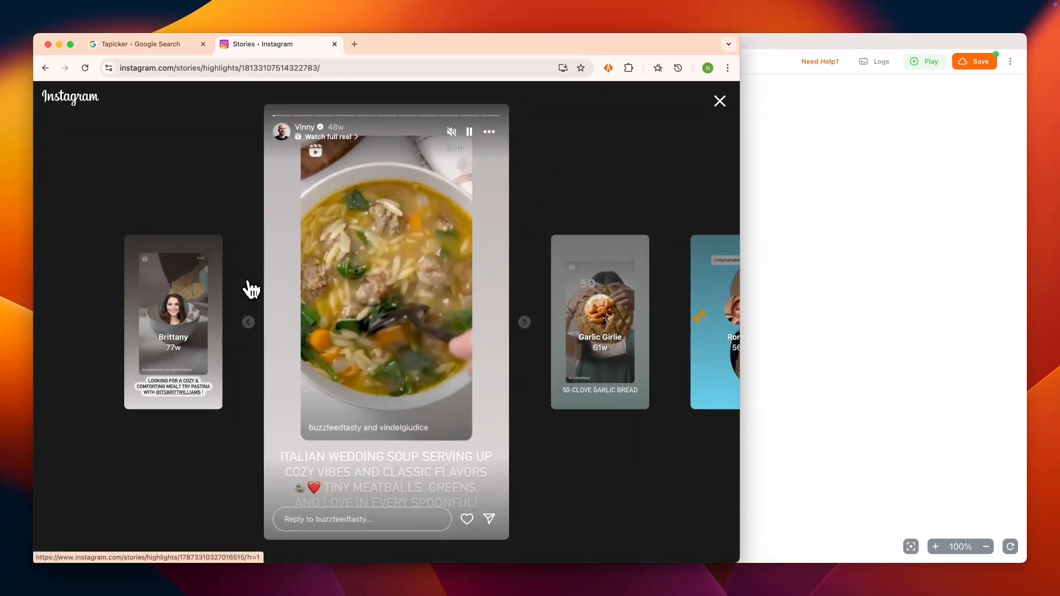
pyautogui.press('Right')
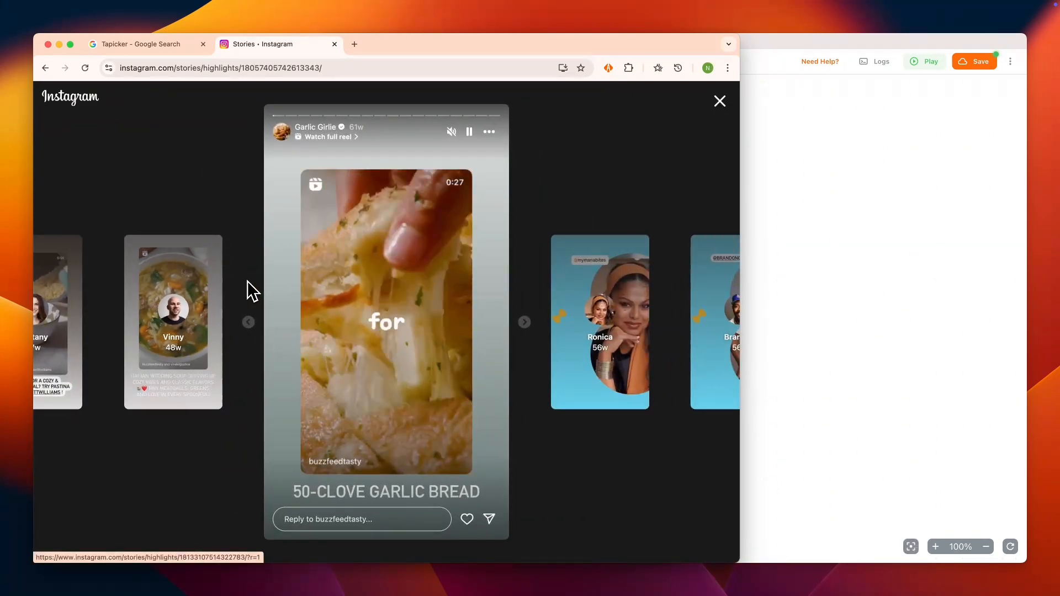
pyautogui.press('Right')
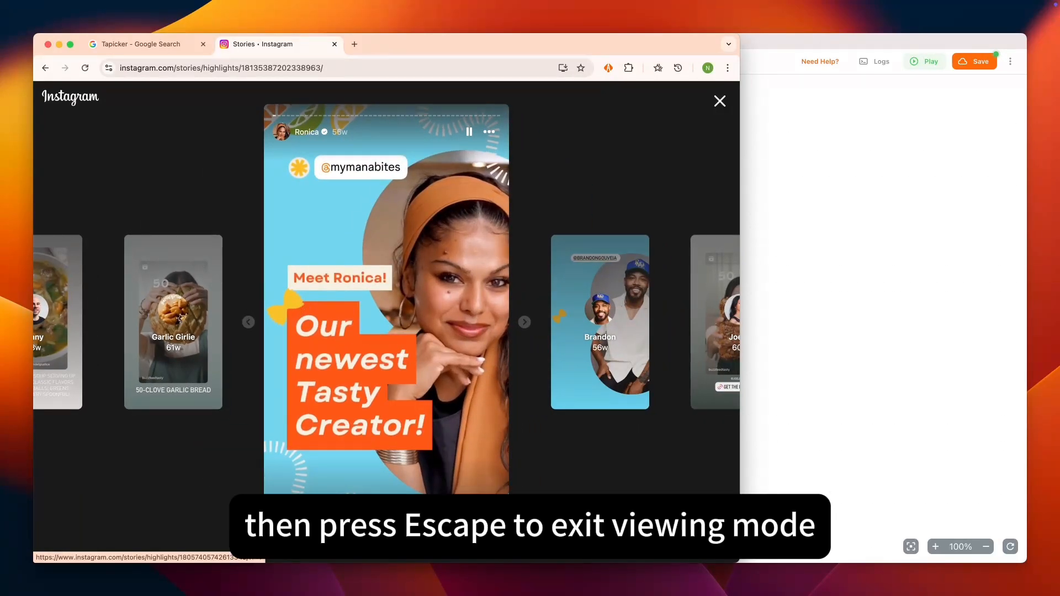
pyautogui.press('Escape')
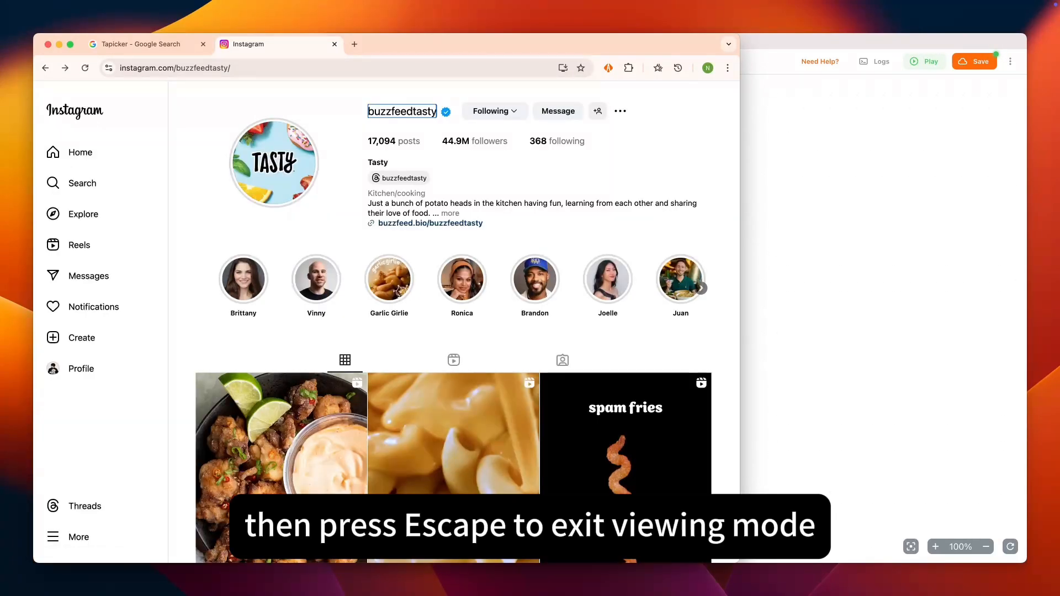
# Switch to Tapicker, add a Loop block between START and END, and open its settings.
pyautogui.press('super+grave')
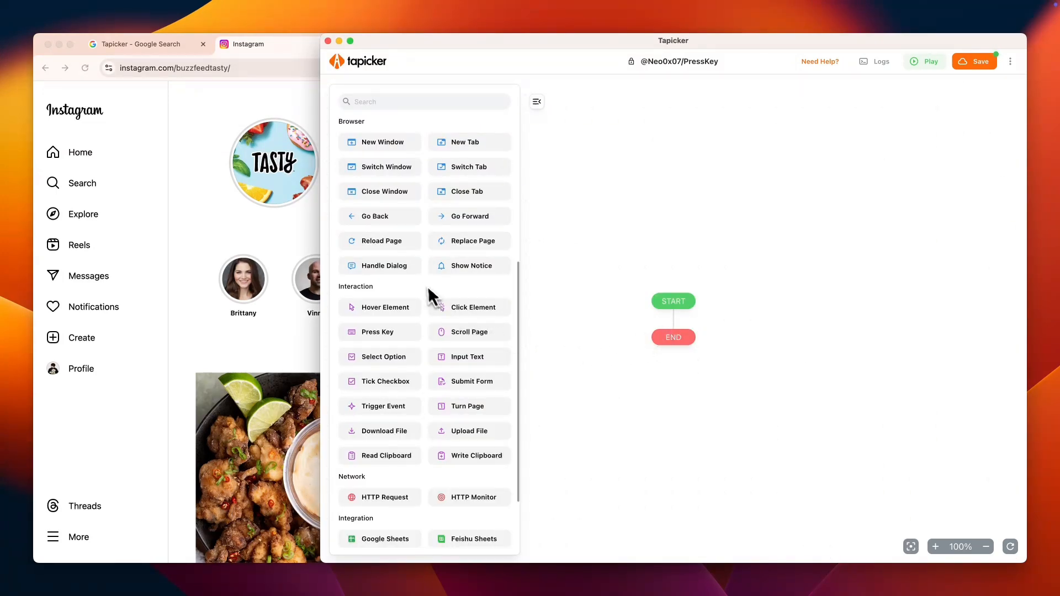
pyautogui.scroll(5, 426, 284)
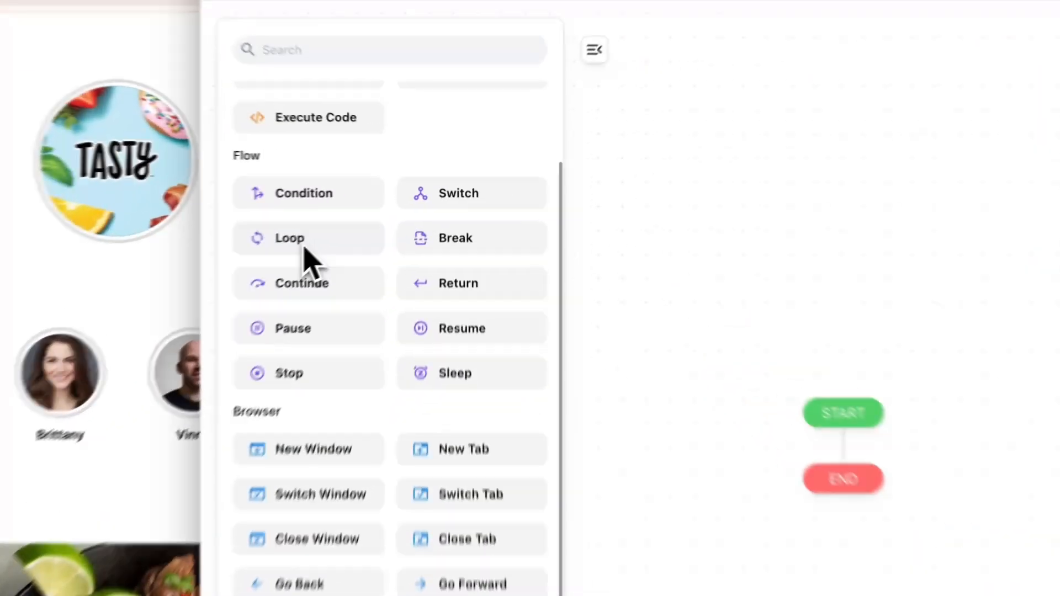
pyautogui.moveTo(378, 208); pyautogui.dragTo(675, 320)
pyautogui.moveTo(323, 354); pyautogui.dragTo(320, 351)
pyautogui.click(290, 319)
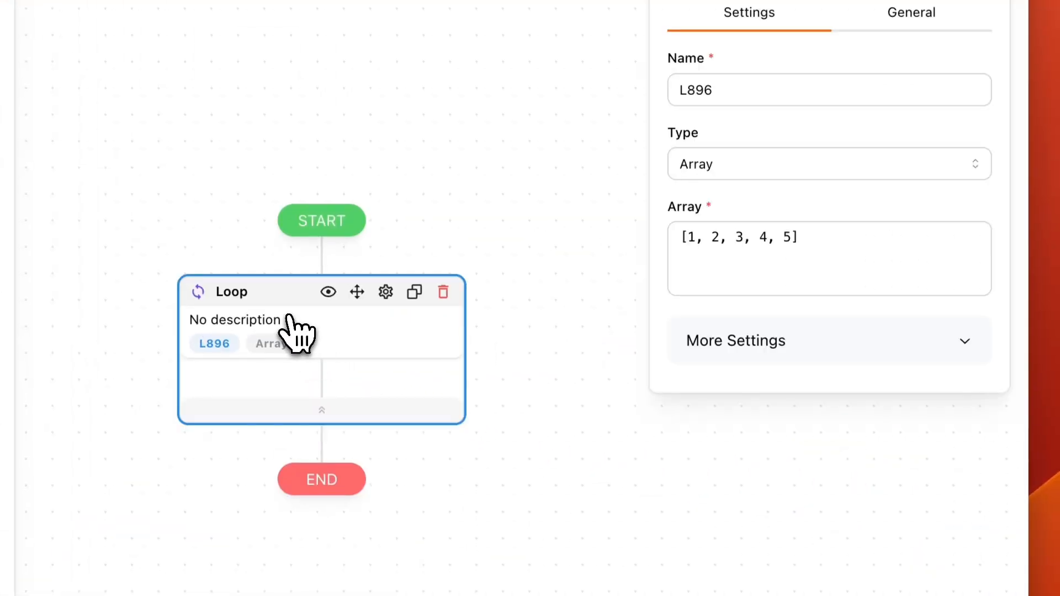
# Set the loop's type to Number with an end value of 3.
pyautogui.click(778, 165)
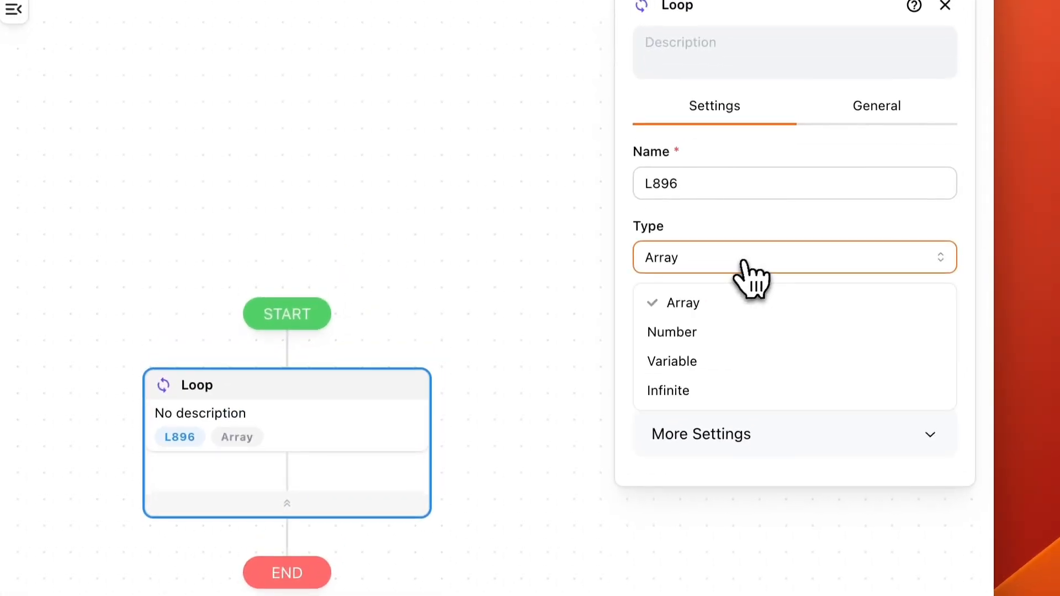
pyautogui.click(699, 337)
pyautogui.click(846, 332)
pyautogui.moveTo(845, 331); pyautogui.dragTo(797, 348)
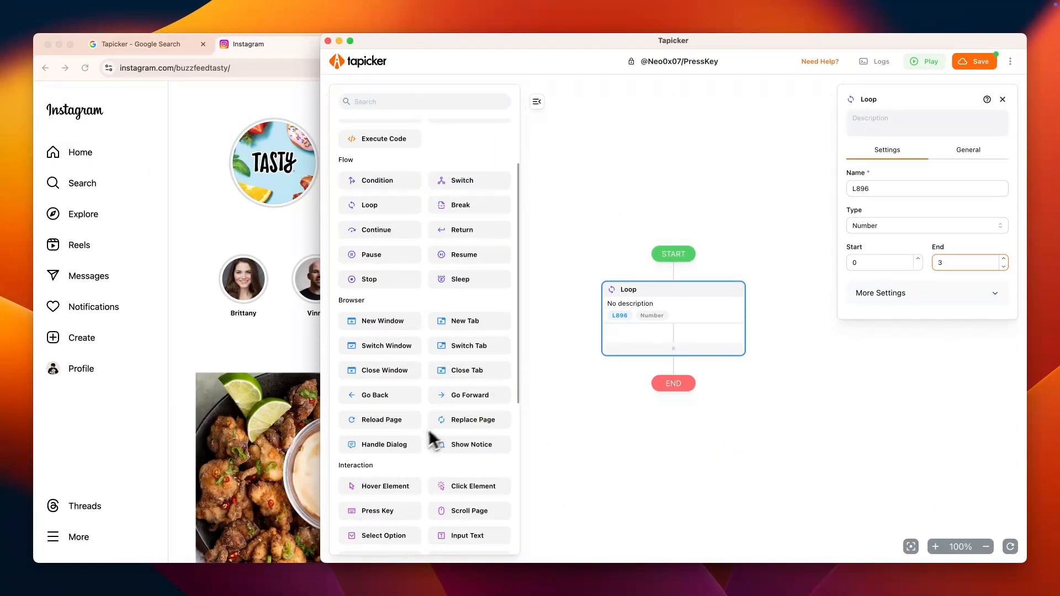
# Add a Press Key block inside the Loop block and open its settings.
pyautogui.scroll(-5, 436, 436)
pyautogui.moveTo(387, 349); pyautogui.dragTo(673, 329)
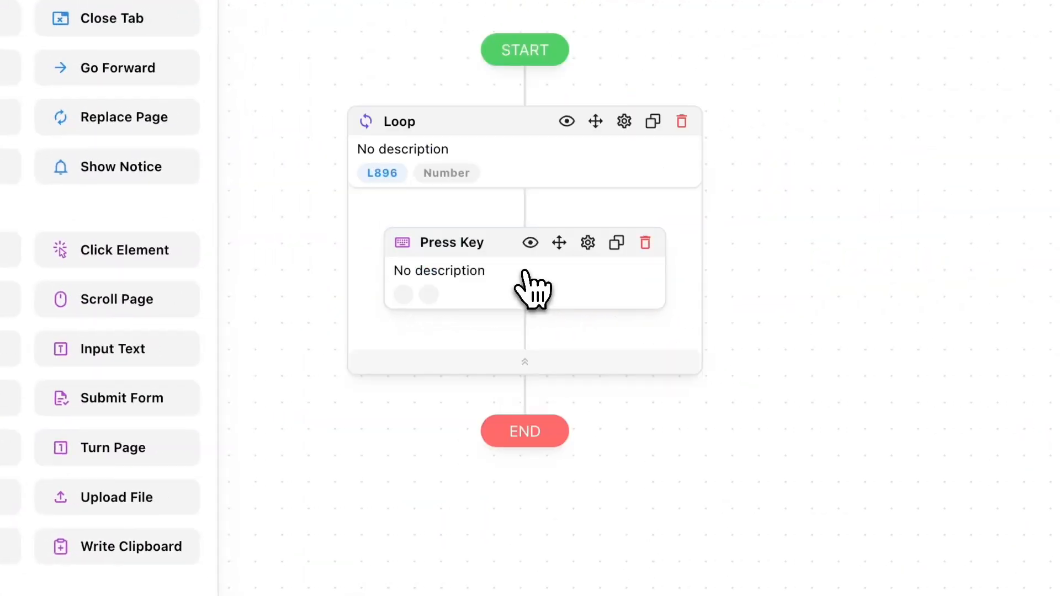
pyautogui.click(496, 273)
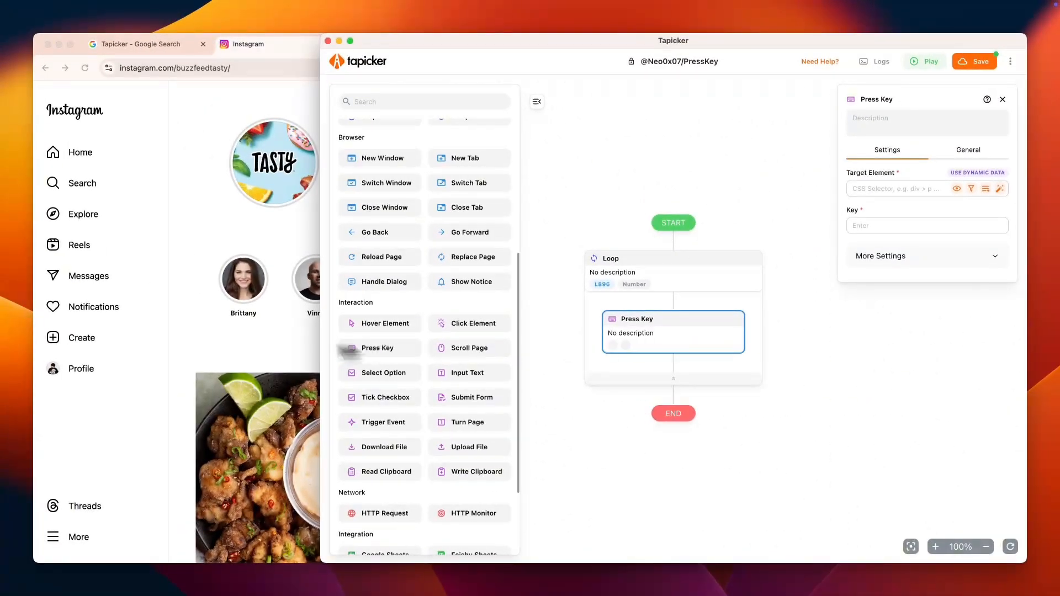
# Open the first story highlight in the Instagram window and return to the Press Key settings in Tapicker.
pyautogui.click(244, 343)
pyautogui.click(245, 297)
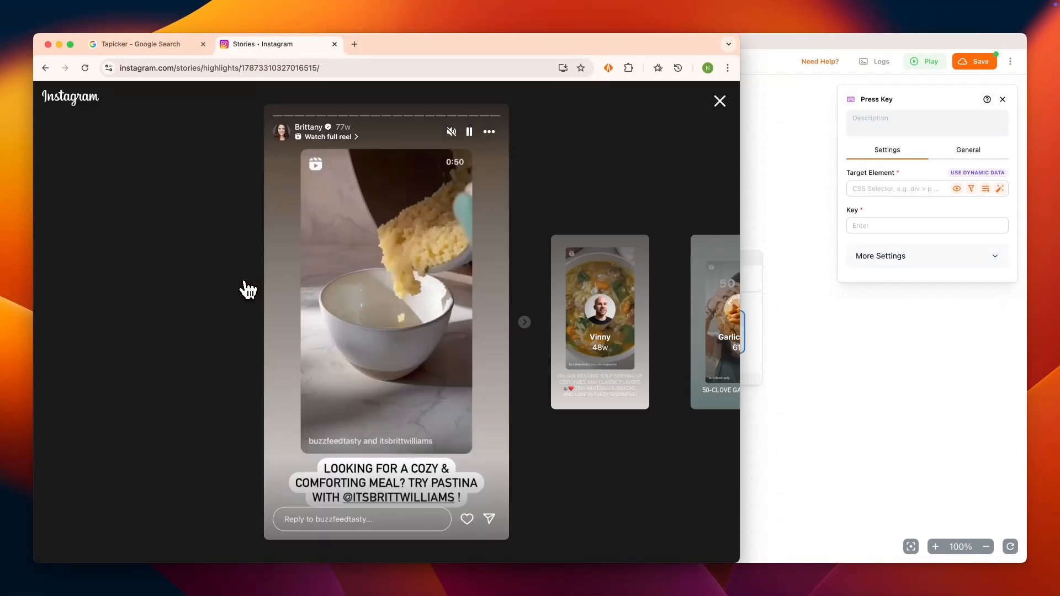
pyautogui.click(845, 371)
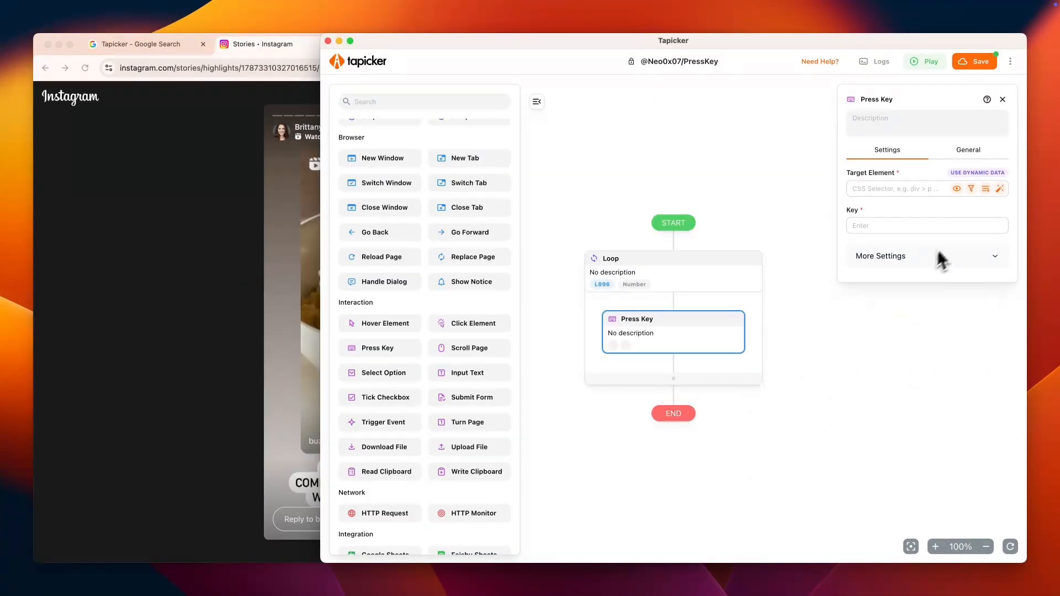
# Pick the full-page container div behind the open Instagram story as the target element of the loop's Press Key block.
pyautogui.click(1000, 189)
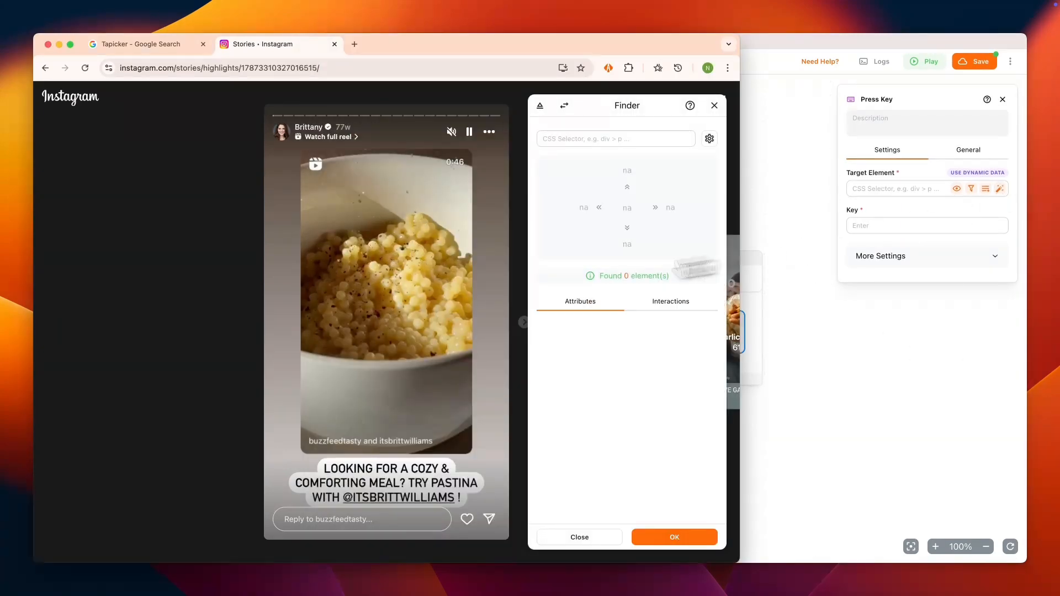
pyautogui.click(137, 292)
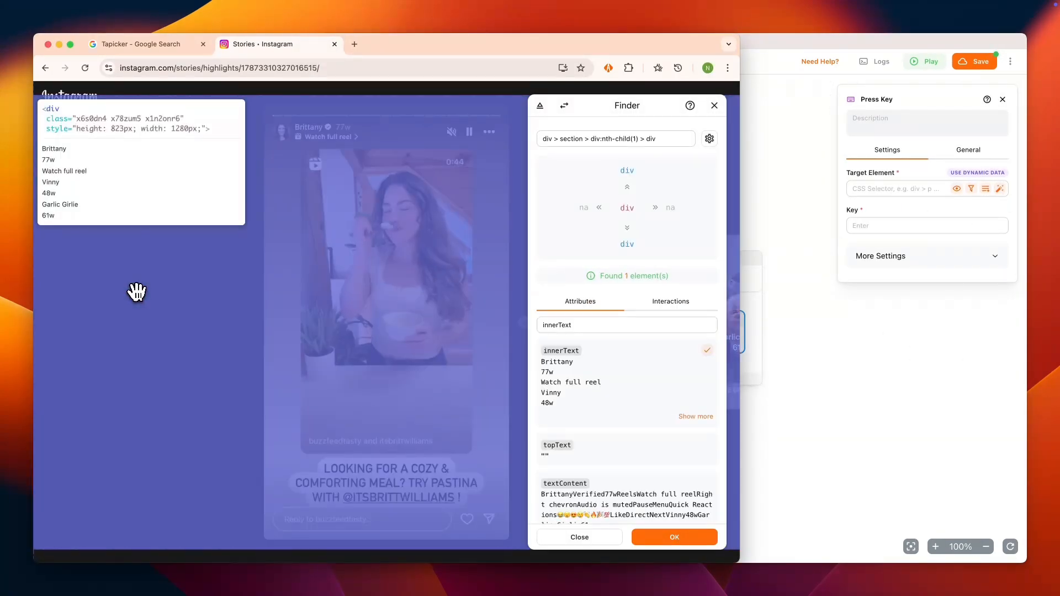
pyautogui.click(674, 538)
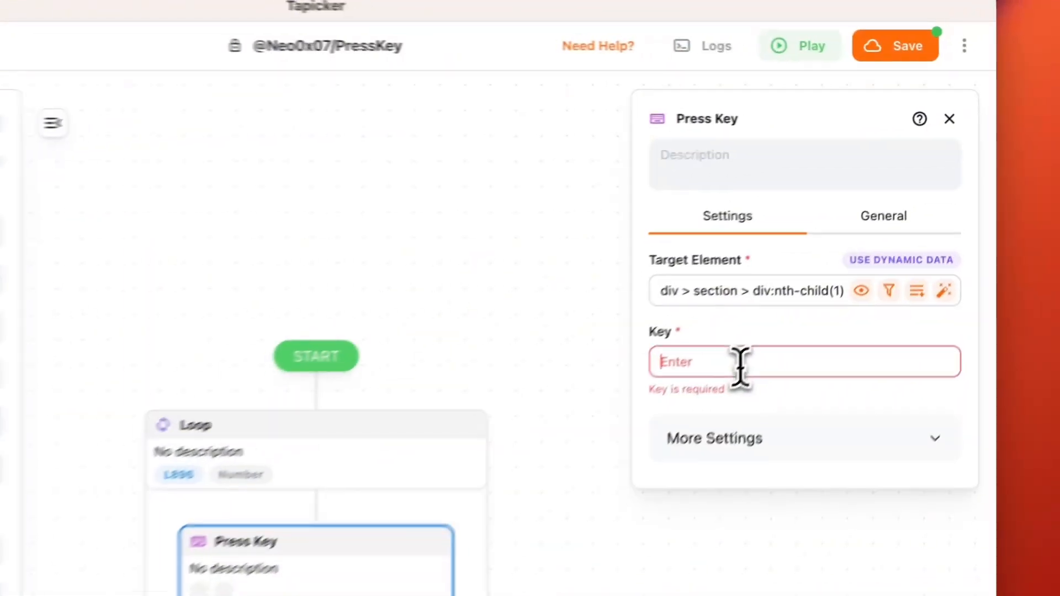
# Set the looped Press Key block's key to ArrowDown and its minimum wait time to 3 seconds.
pyautogui.press('Down')
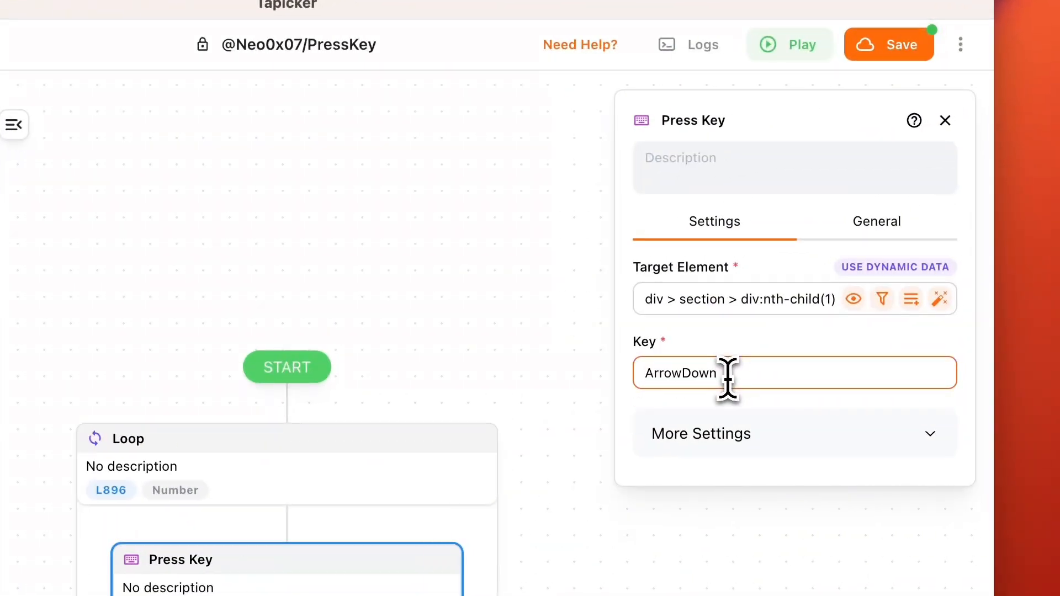
pyautogui.click(878, 224)
pyautogui.click(700, 301)
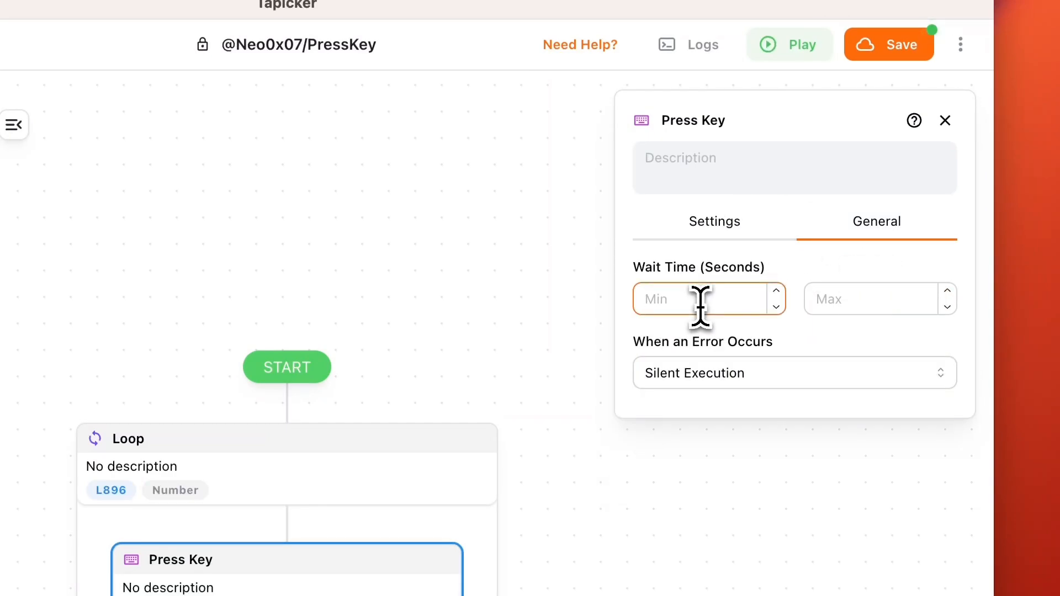
pyautogui.write('3')
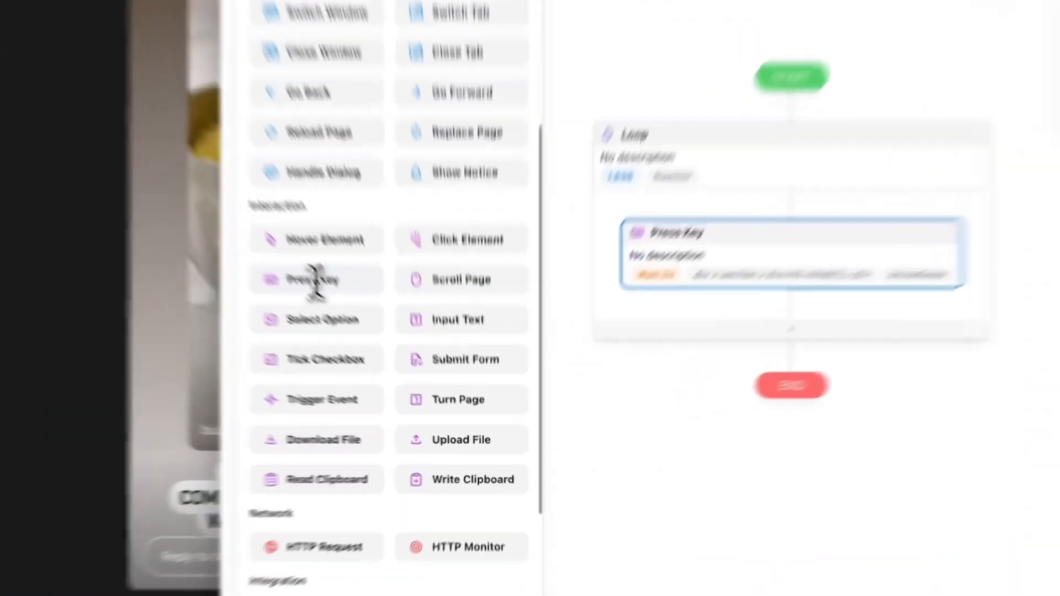
# Add a second Press Key block between the Loop block and END, and open its settings.
pyautogui.moveTo(377, 348); pyautogui.dragTo(725, 402)
pyautogui.moveTo(424, 458); pyautogui.dragTo(330, 469)
pyautogui.click(299, 453)
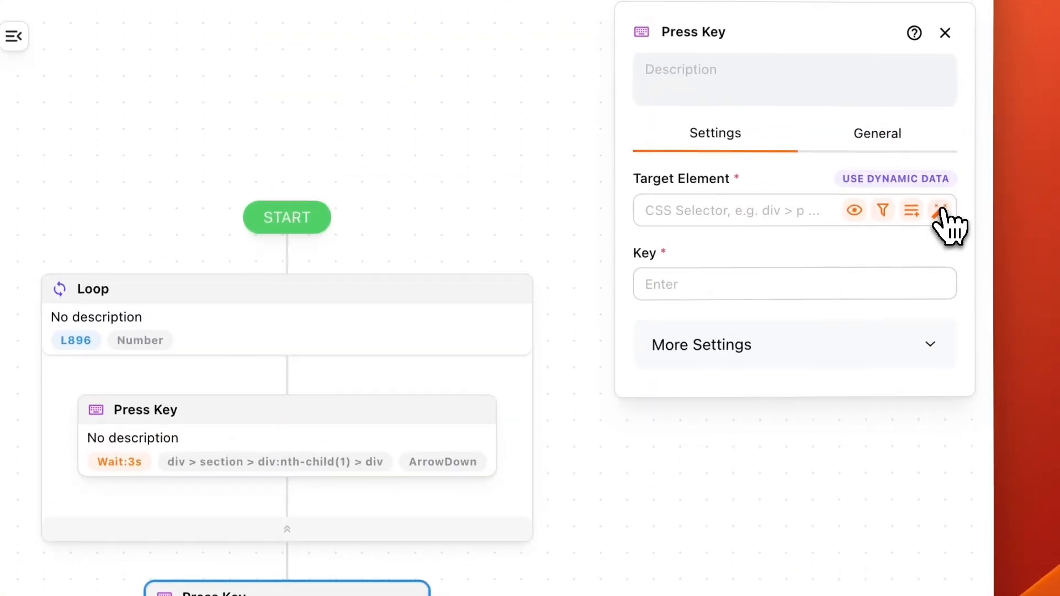
# Pick the same Instagram story container div as the target element of the Press Key block after the loop.
pyautogui.click(941, 212)
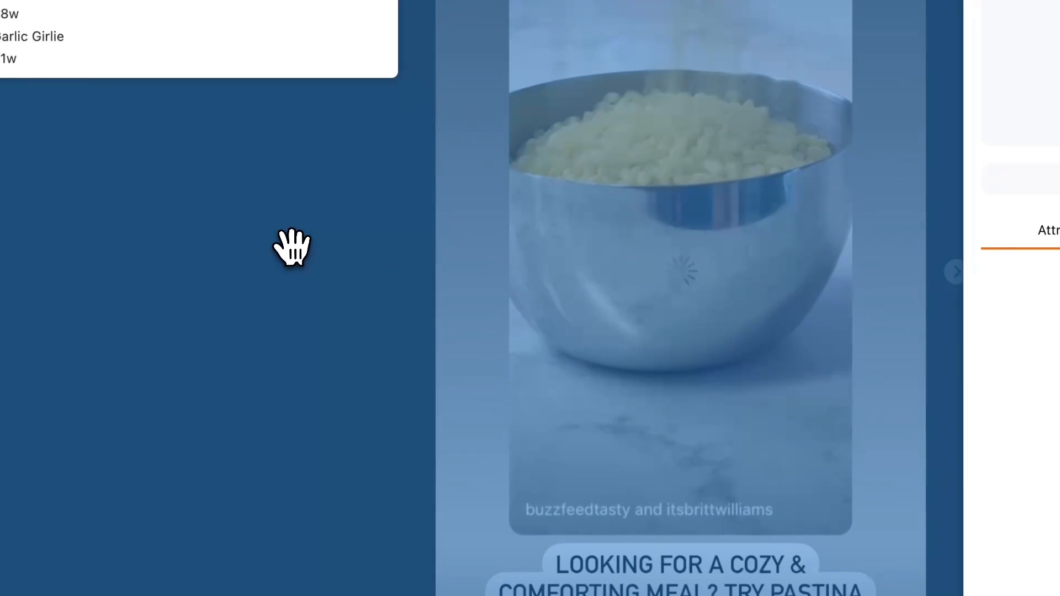
pyautogui.click(292, 247)
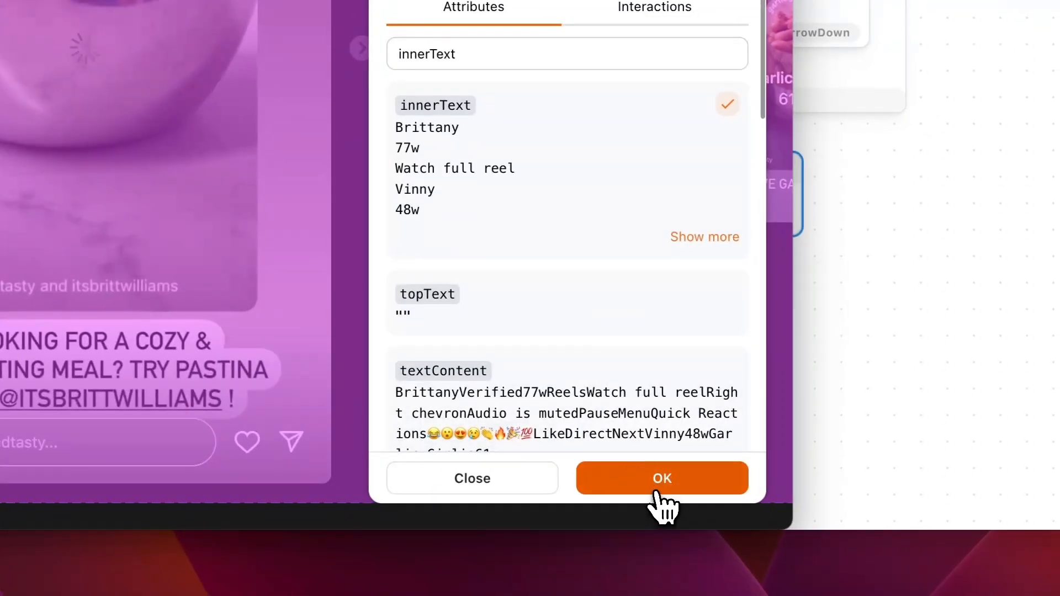
pyautogui.click(658, 493)
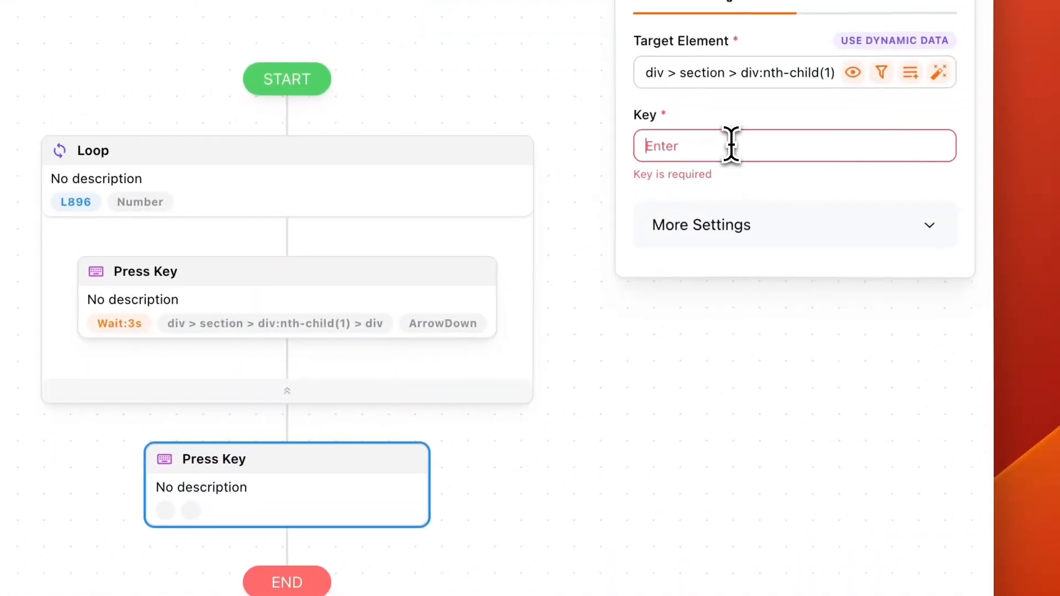
# Set the second Press Key block's key to Escape and its minimum wait time to 3 seconds.
pyautogui.write('Escape')
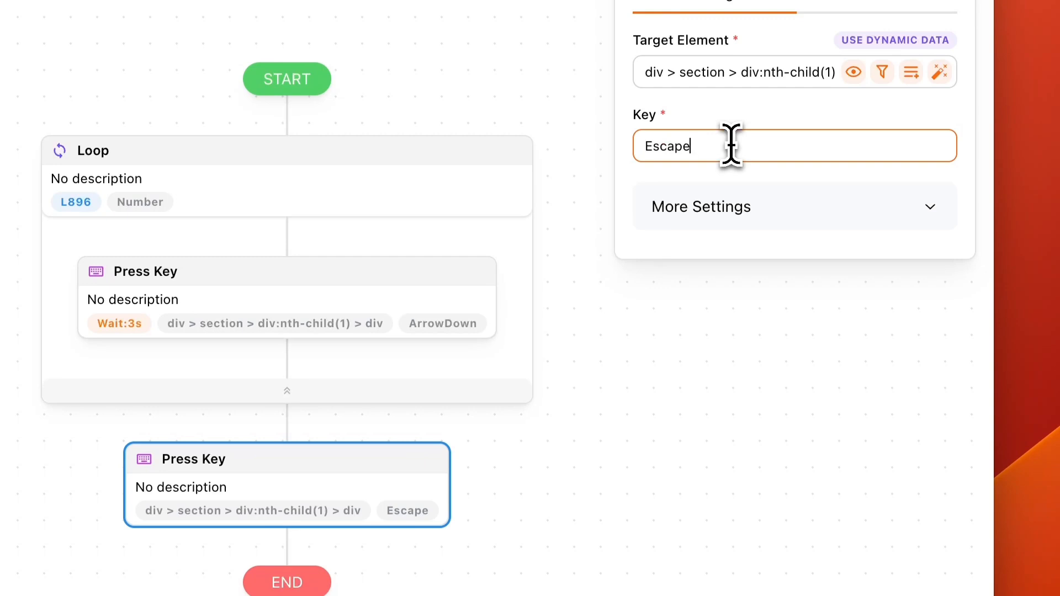
pyautogui.click(889, 257)
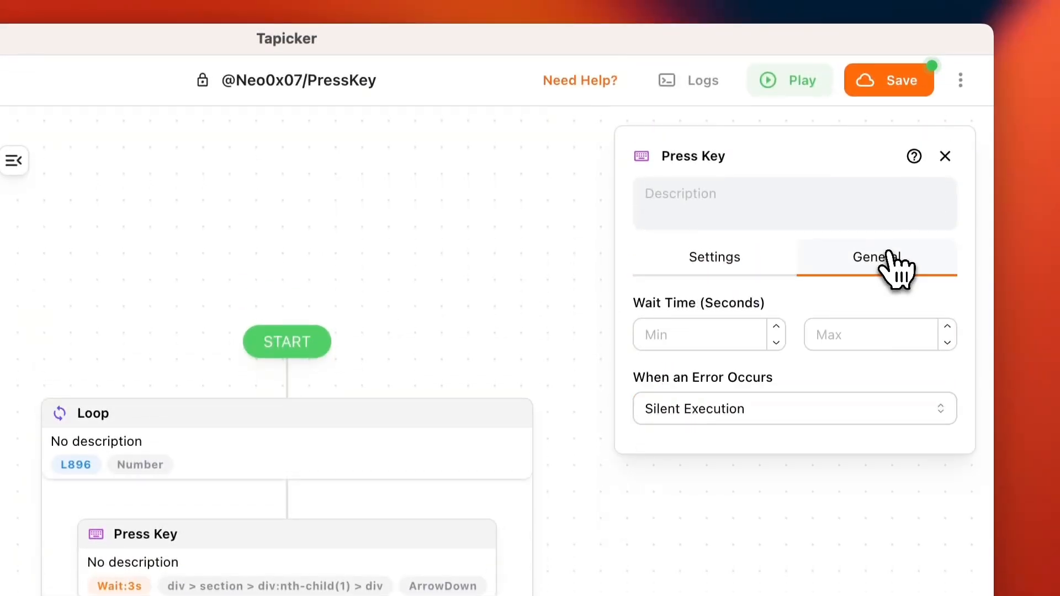
pyautogui.click(674, 343)
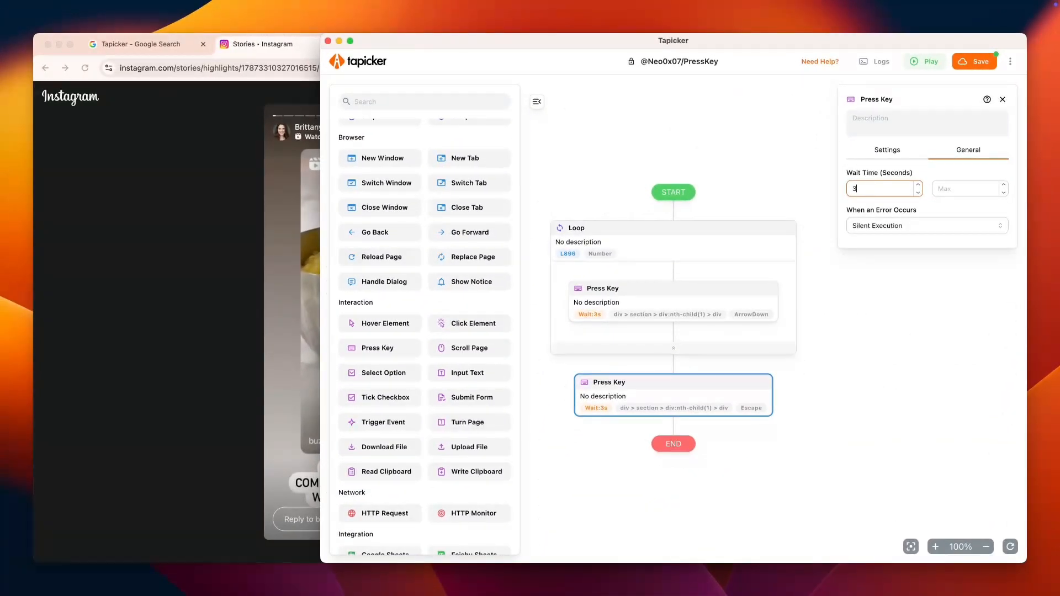
# Run the PressKey workflow to advance through the story highlights and exit the story viewer.
pyautogui.click(931, 64)
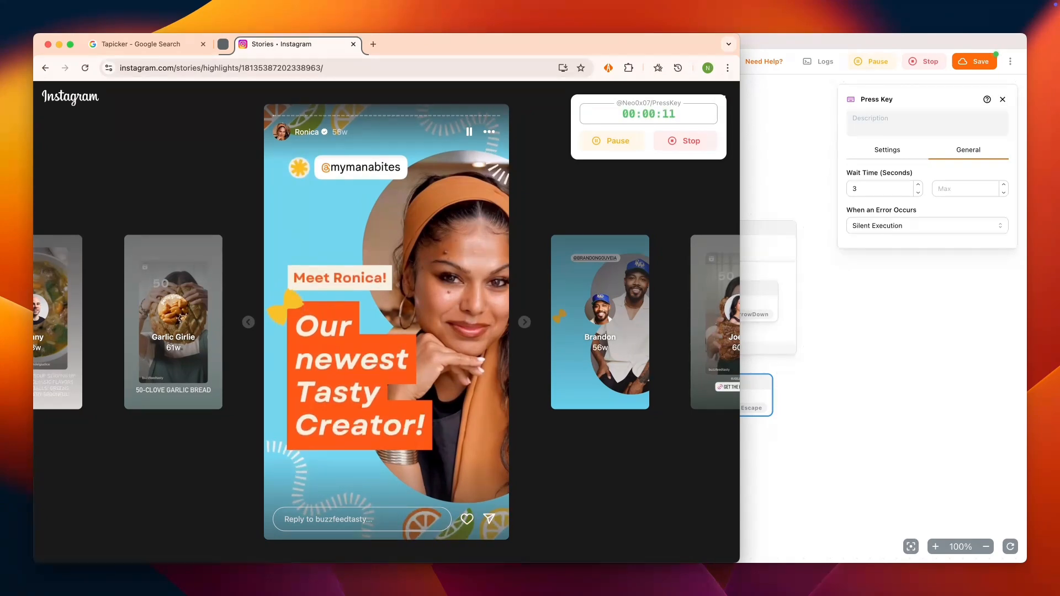
pyautogui.press('Escape')
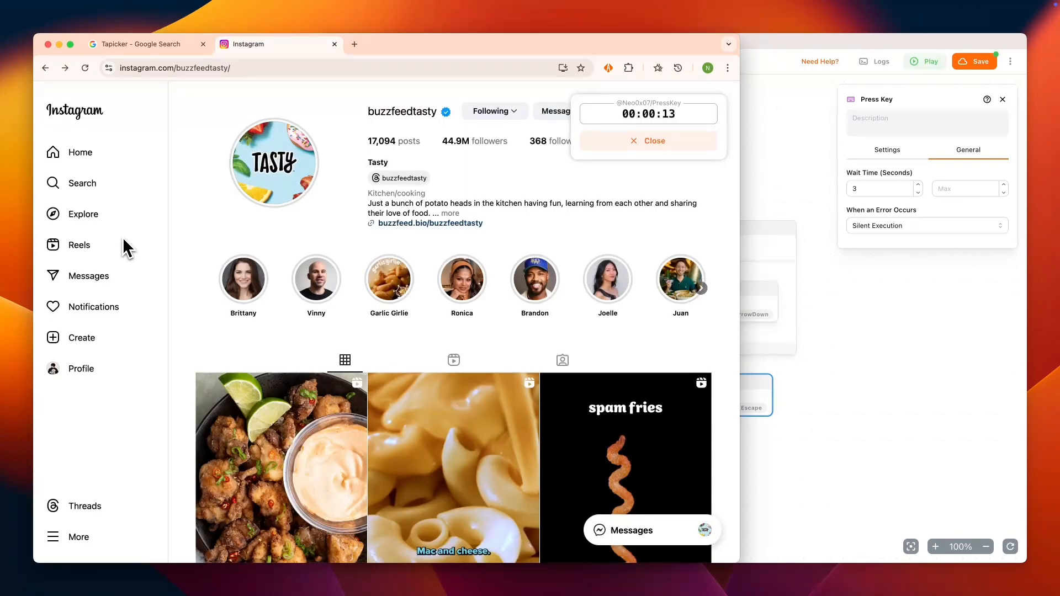